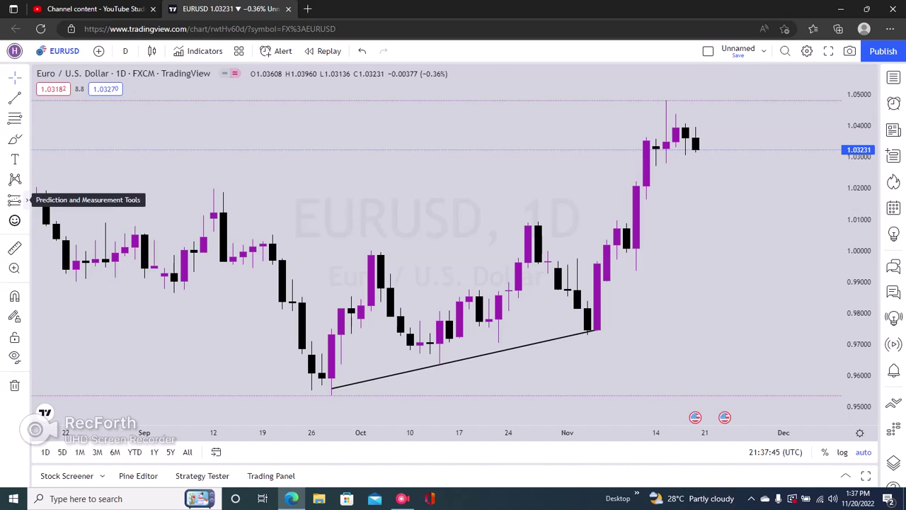
- Place a Long Position box on the EURUSD chart at the early-November trendline touch
left_click(25, 199)
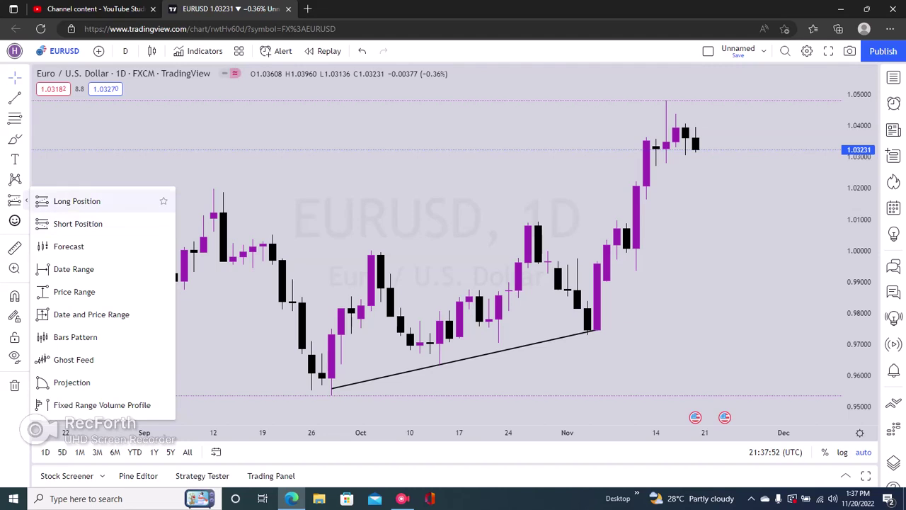
left_click(76, 201)
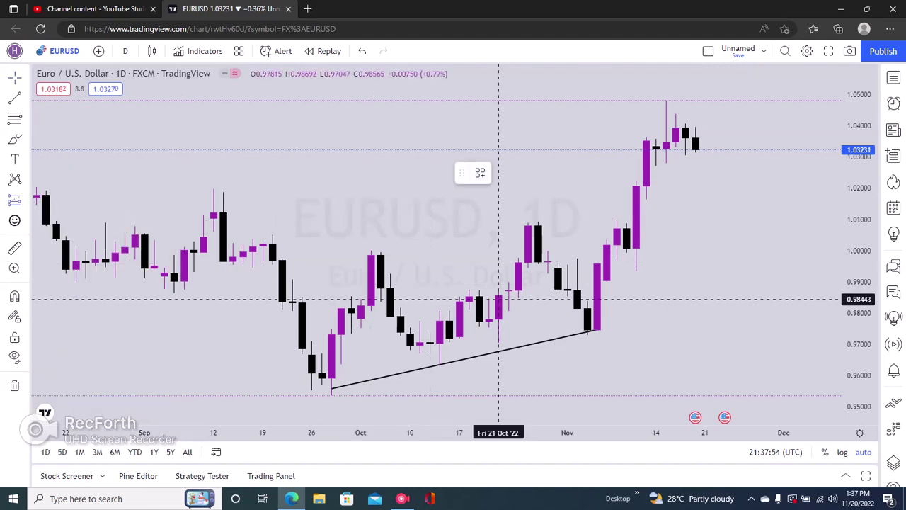
left_click(587, 305)
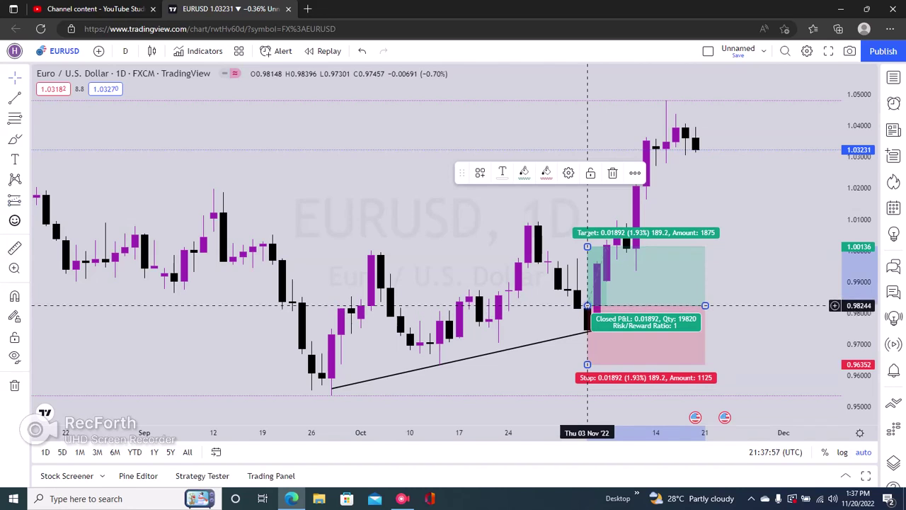
- Move entry onto the early-November candle, tighten the stop, and raise the target to the highs (ratio 5.09)
mouse_move(587, 305)
left_mouse_down()
mouse_move(617, 301)
mouse_move(587, 303)
left_mouse_up()
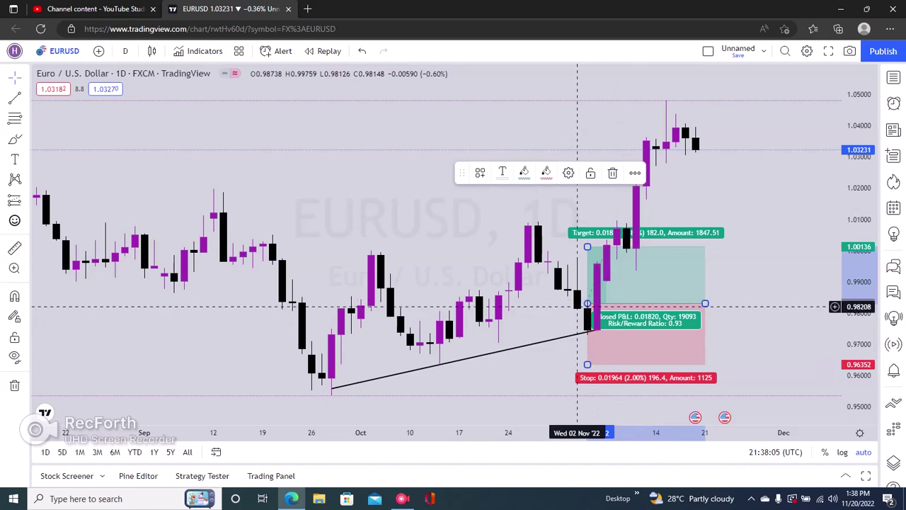
left_click_drag(587, 303, 597, 303)
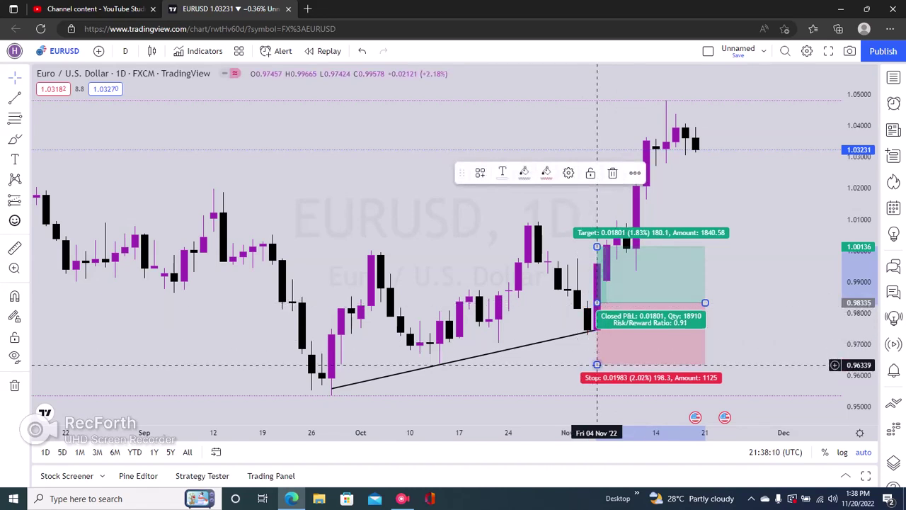
left_click_drag(597, 364, 597, 340)
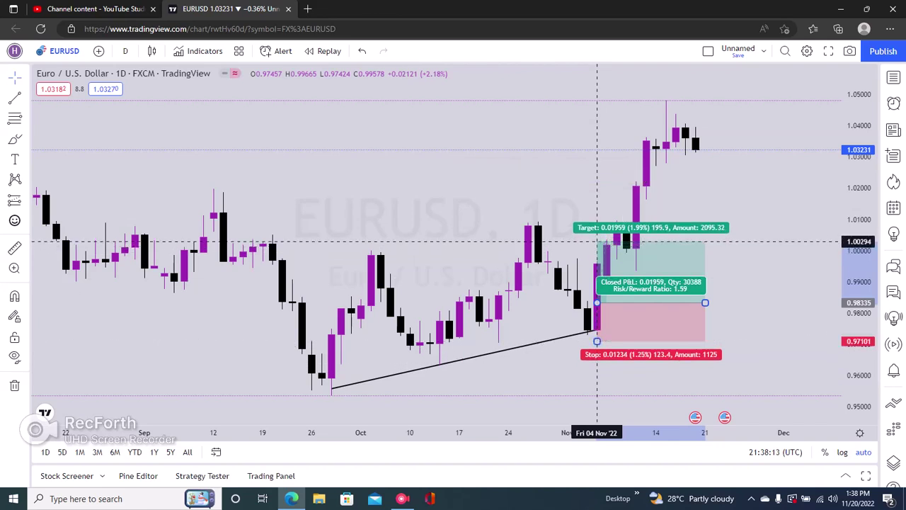
left_click_drag(597, 245, 597, 106)
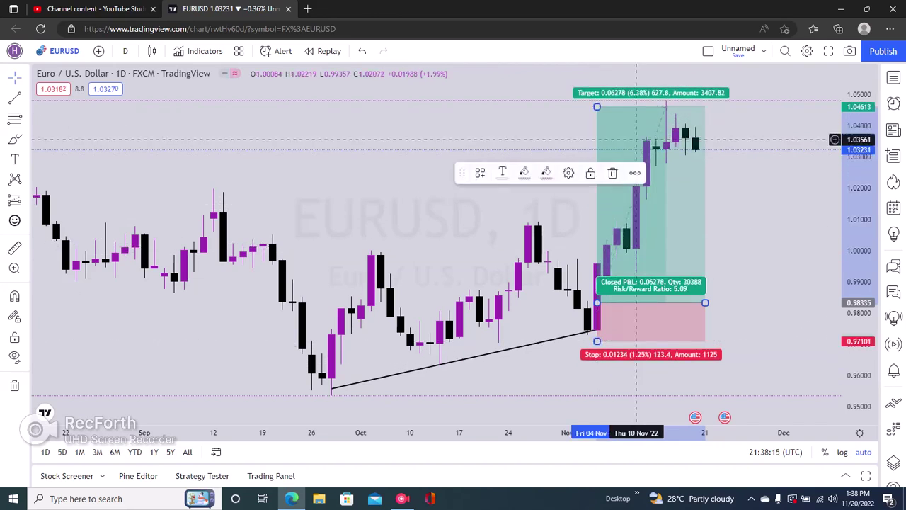
left_click(567, 228)
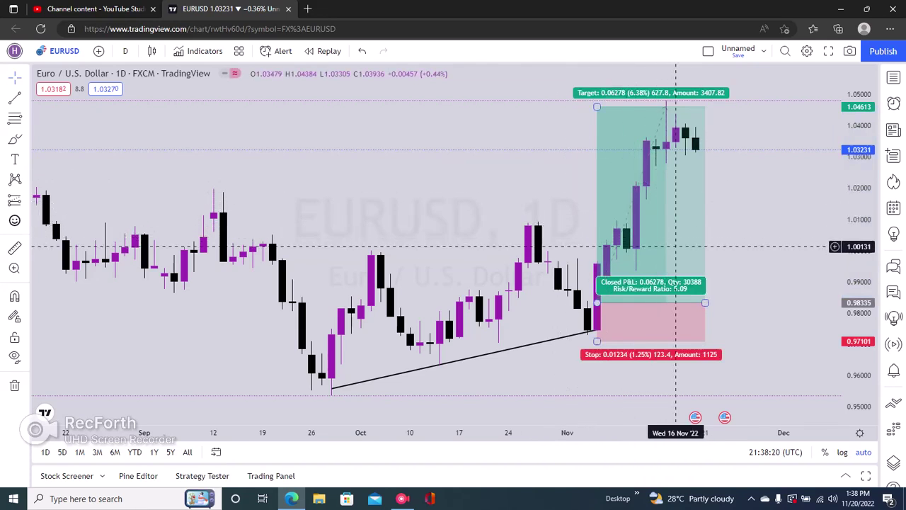
left_click(666, 262)
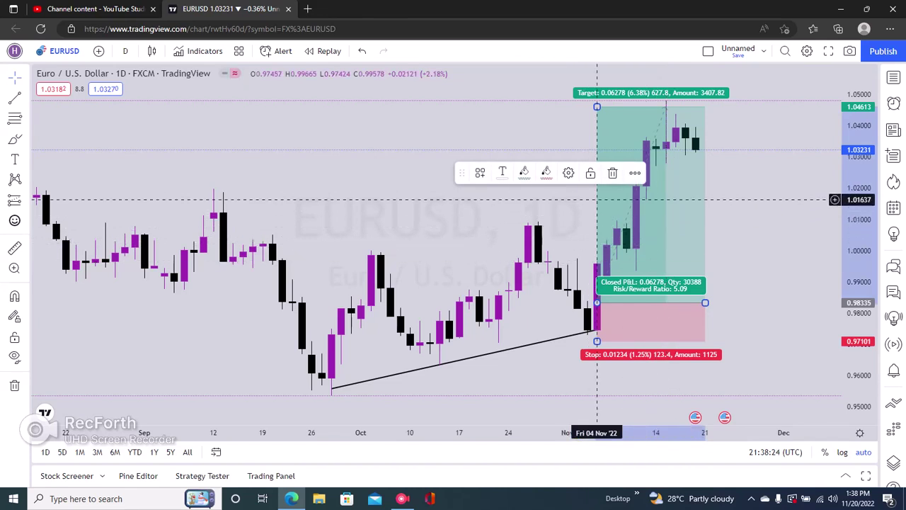
- Open the Long Position settings and set the entry price to 0.985
left_click(568, 173)
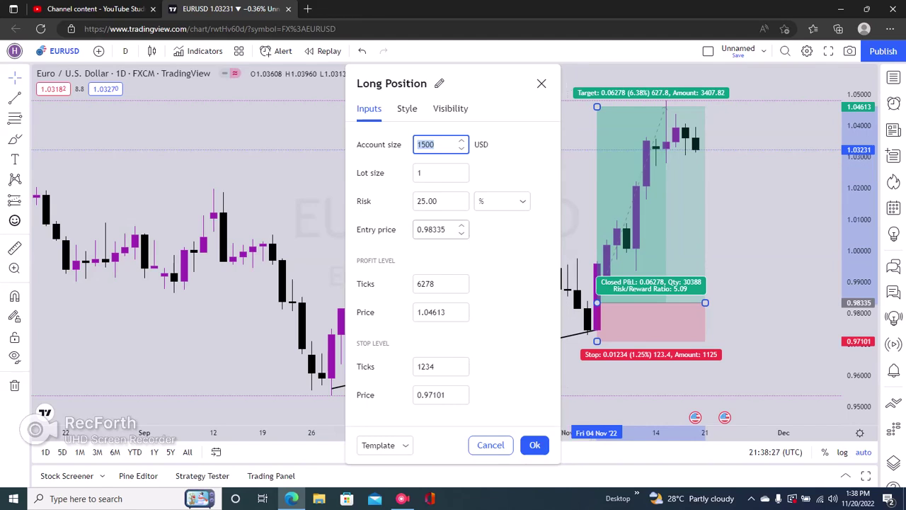
left_click(443, 230)
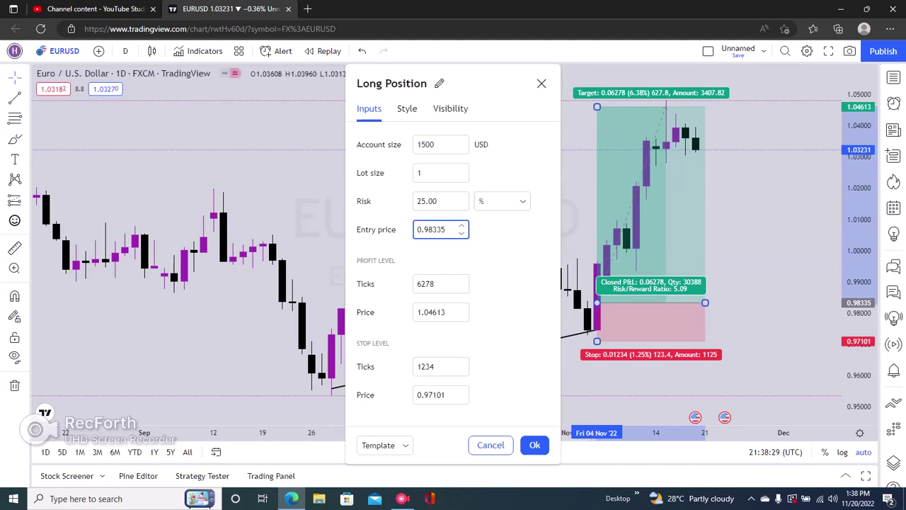
key("BackSpace")
key("BackSpace")
key("BackSpace")
key("BackSpace")
type("85")
key("Return")
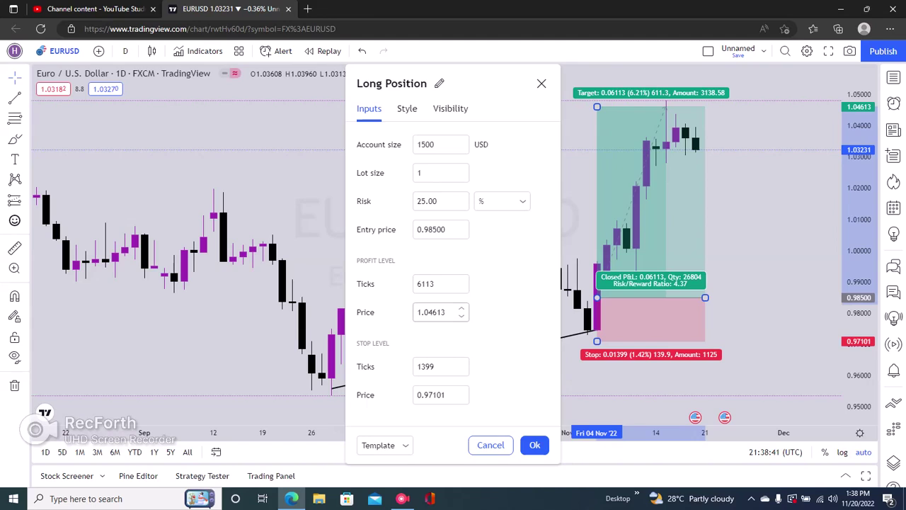
- Set the profit price to 1.047 and the stop price to 0.975
left_click(439, 312)
key("BackSpace")
key("BackSpace")
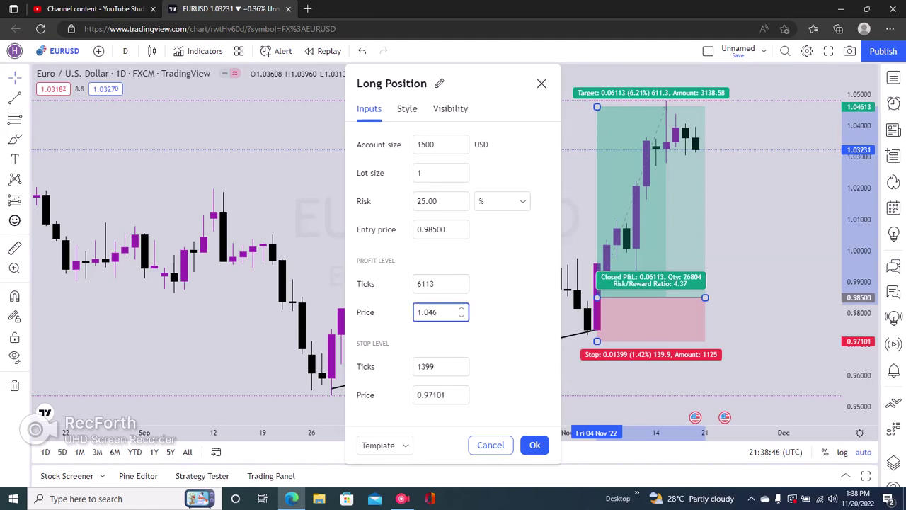
key("BackSpace")
key("BackSpace")
type("7")
key("BackSpace")
type("47")
key("Tab")
key("Tab")
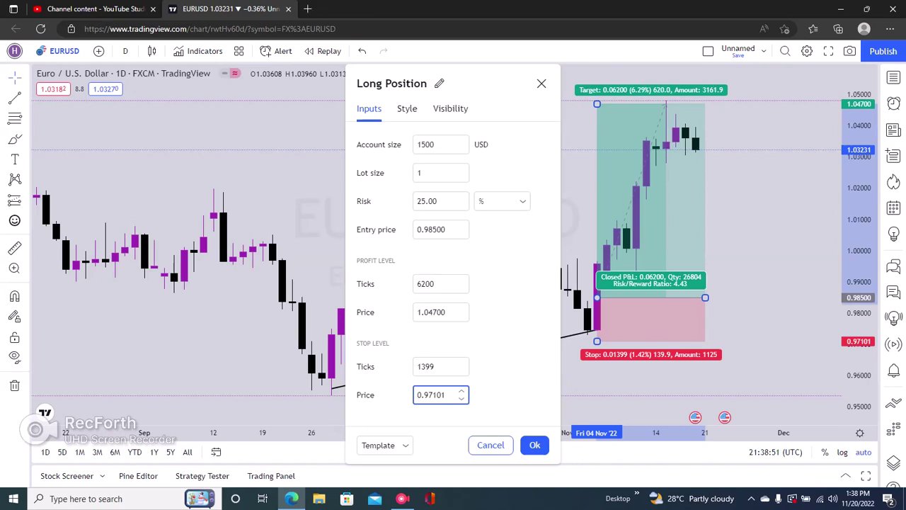
key("BackSpace")
key("BackSpace")
type("5")
key("Tab")
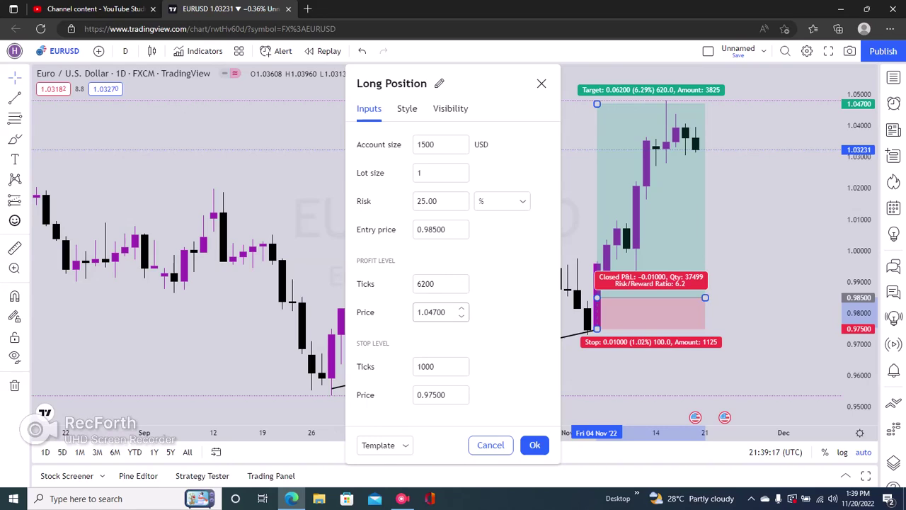
- Change the profit-level ticks to 5000, moving the target to 1.035
left_click_drag(446, 312, 417, 312)
left_click(397, 301)
left_click_drag(446, 284, 417, 284)
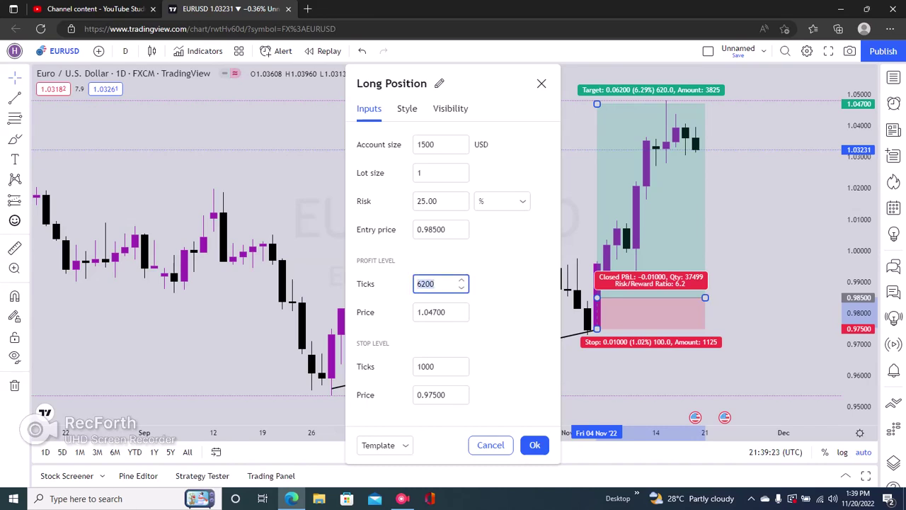
left_click(397, 301)
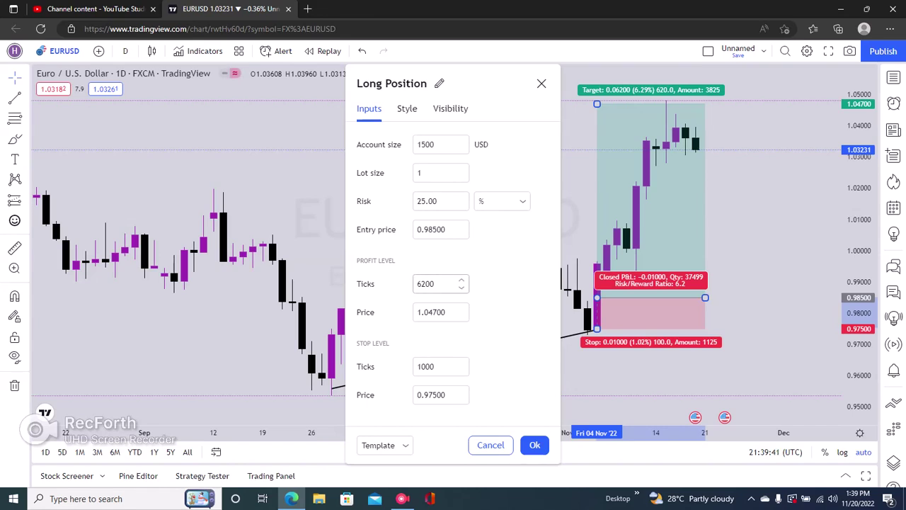
left_click(436, 283)
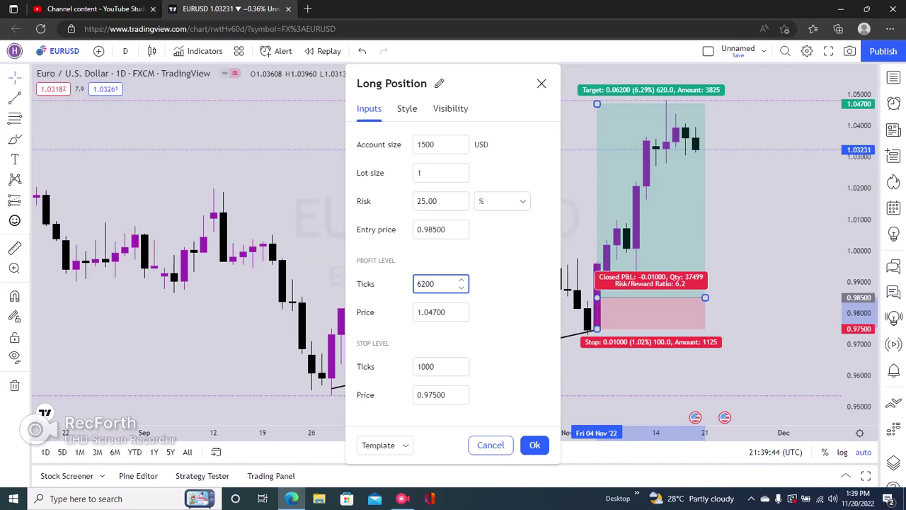
key("BackSpace")
key("BackSpace")
key("BackSpace")
type("5")
type("000")
key("Tab")
key("Tab")
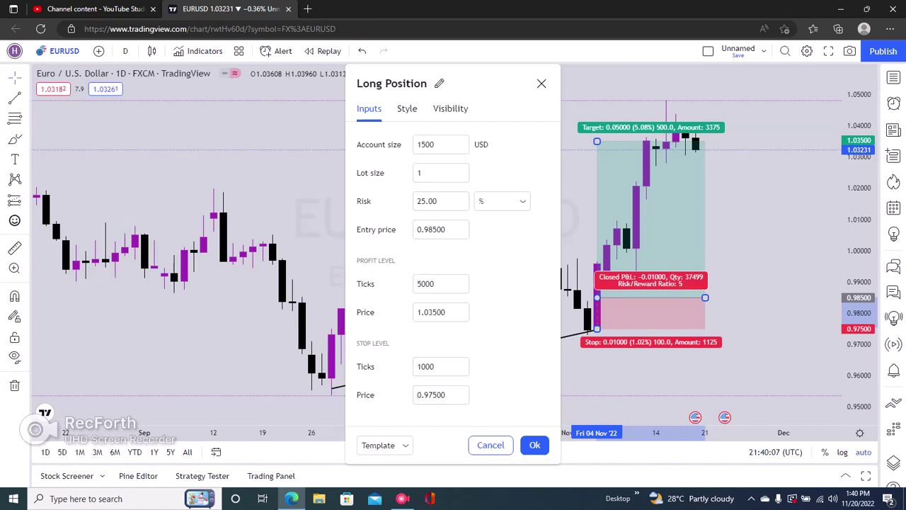
- On the Style tab, set the stop zone color to crimson
left_click(407, 108)
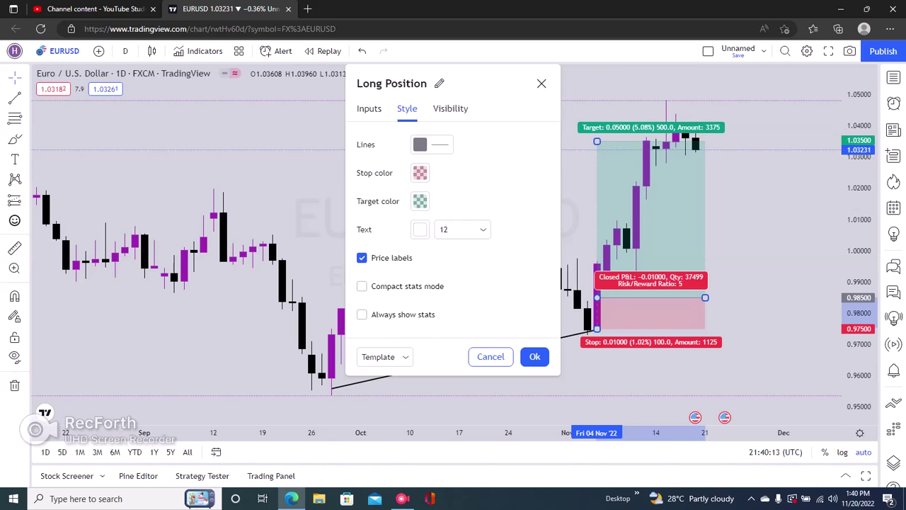
left_click(420, 173)
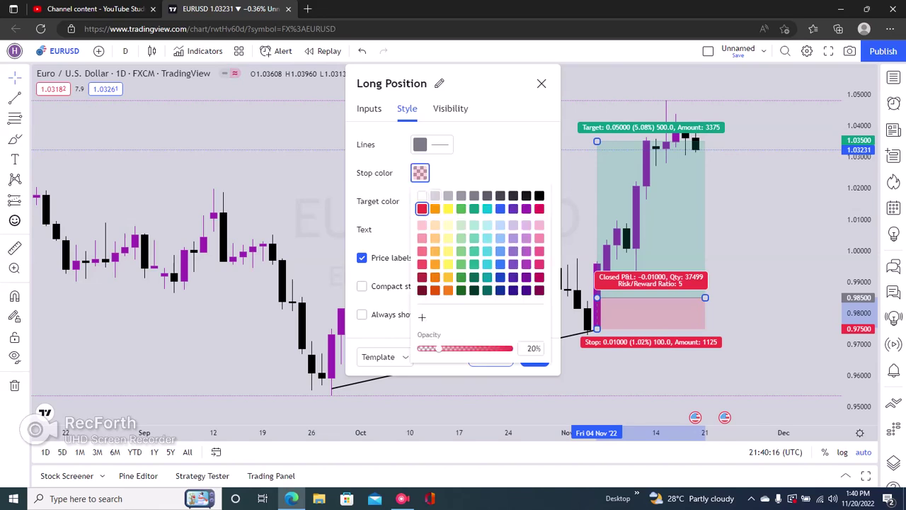
left_click(539, 238)
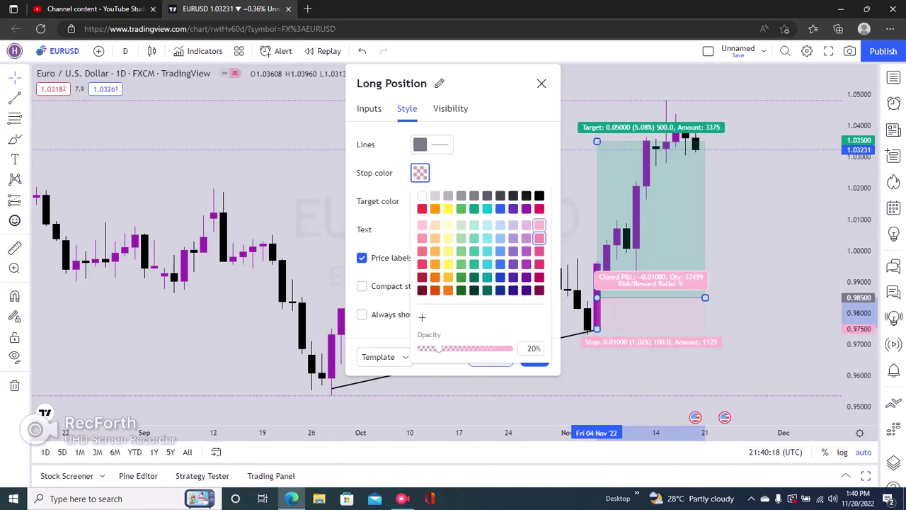
left_click(540, 251)
left_click(540, 277)
left_click(540, 209)
left_click(420, 173)
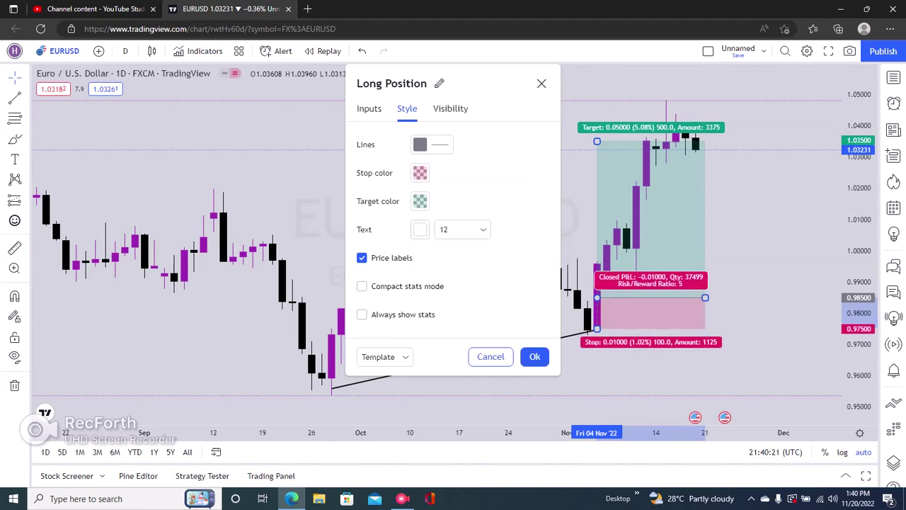
- Set the target zone to a stronger green and apply the settings with Ok
left_click(420, 201)
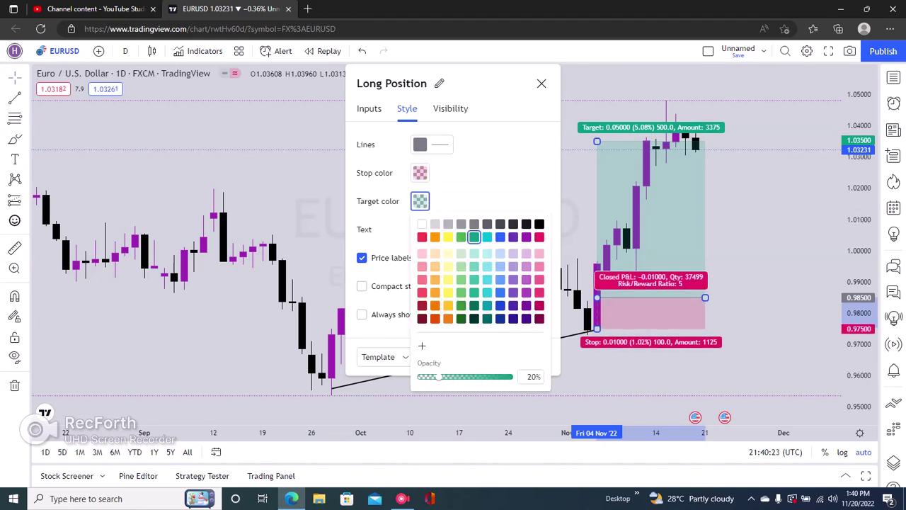
left_click(461, 253)
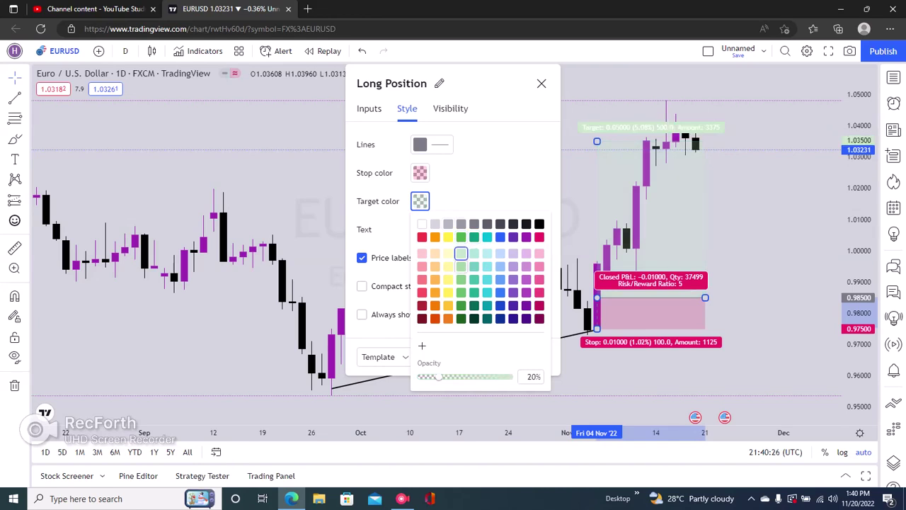
left_click(461, 265)
left_click(461, 237)
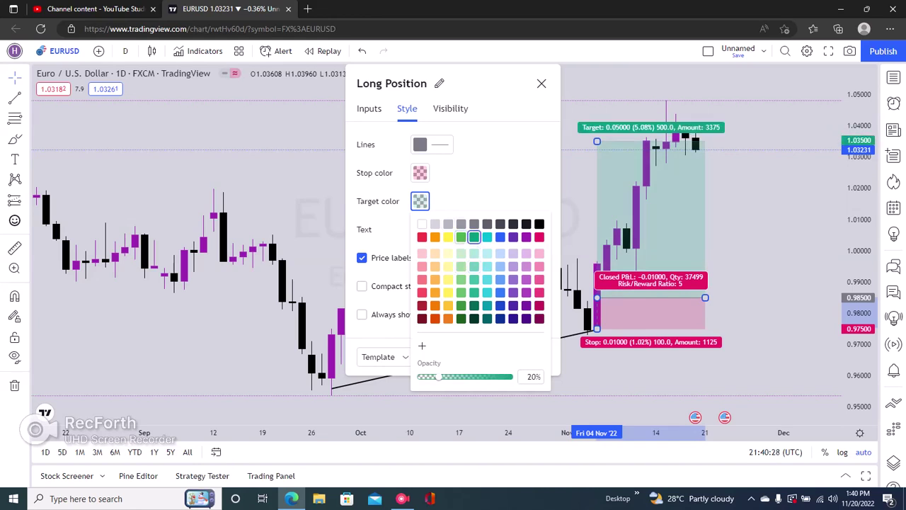
key("Escape")
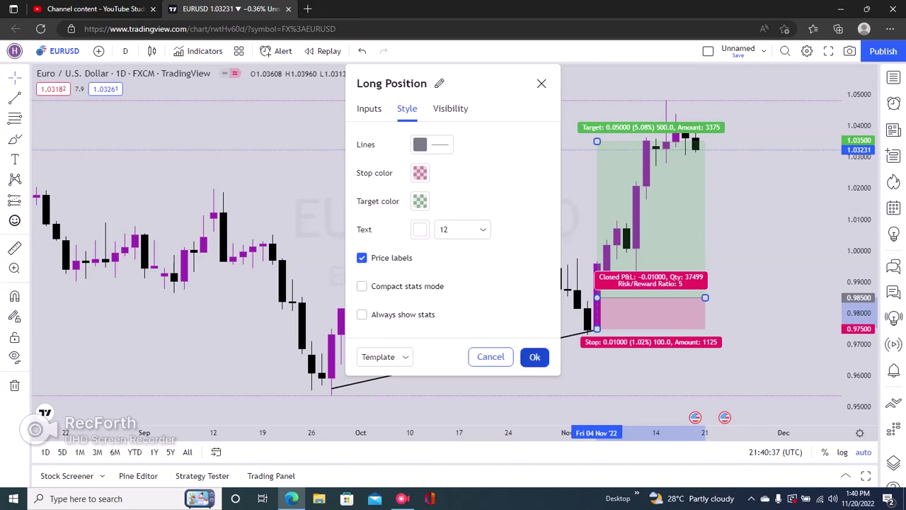
left_click(535, 356)
left_click(429, 255)
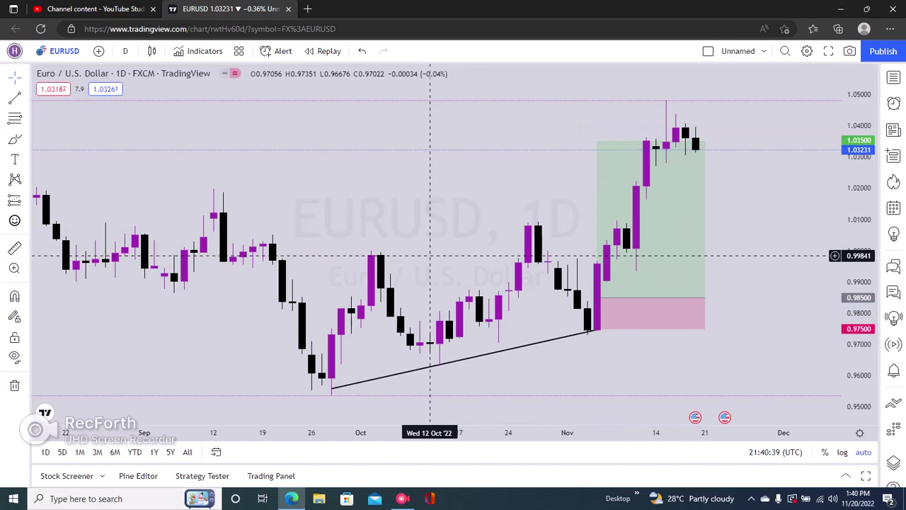